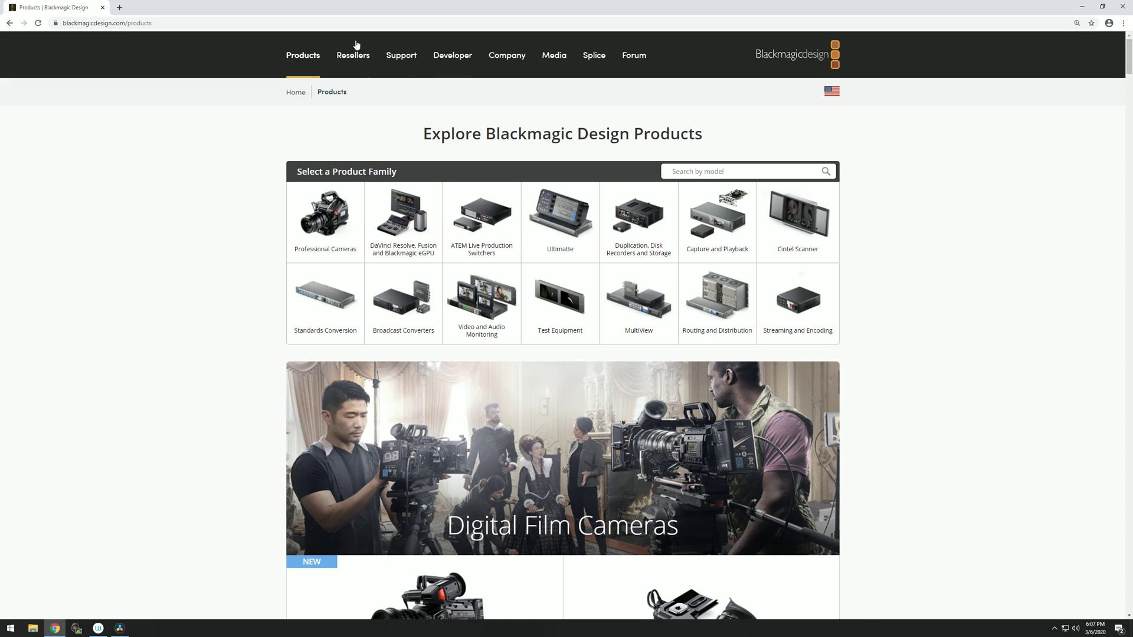
- Go to the Products page on blackmagicdesign.com
click(300, 58)
- Open the Support Center and scroll to the Latest Downloads list showing the DaVinci Resolve 16.2 Update
click(394, 56)
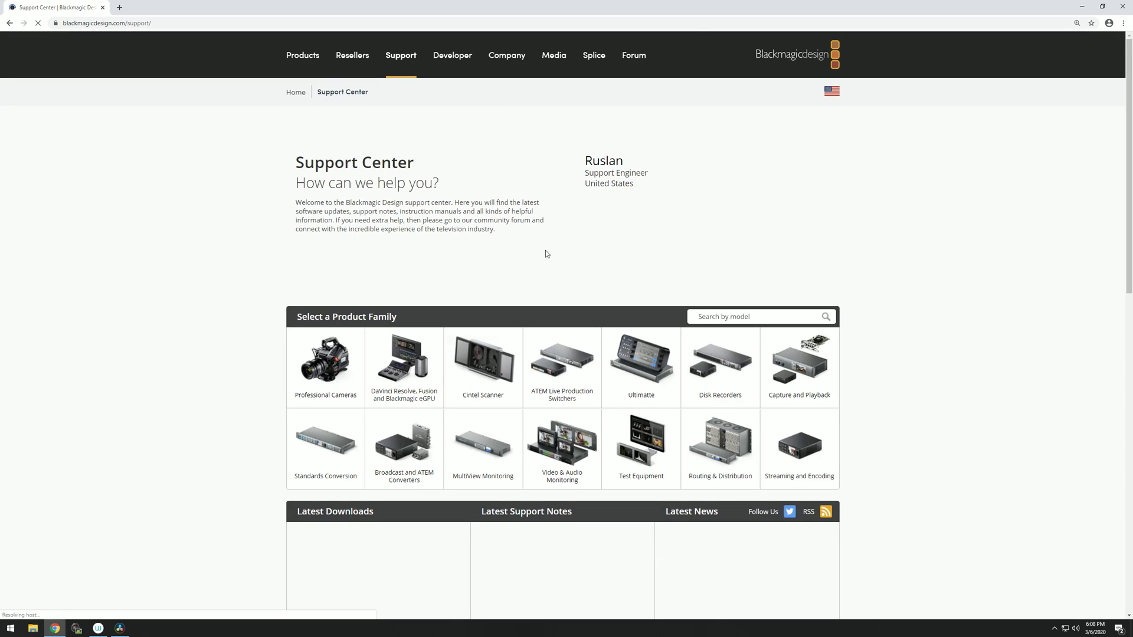
scroll(547, 253, down, 3)
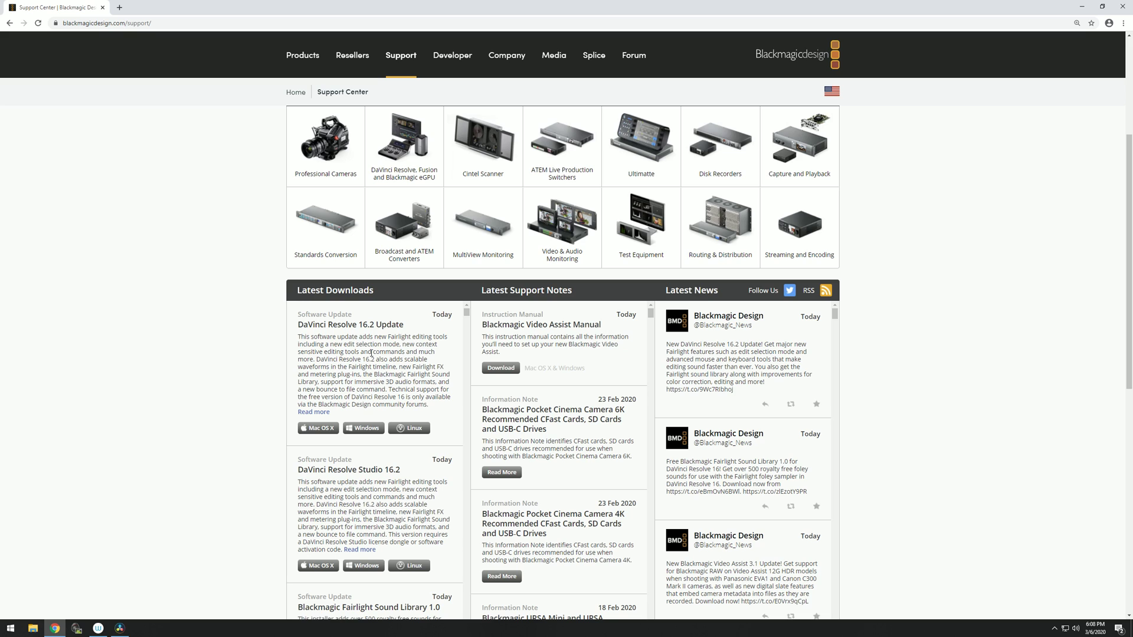
- Open the full Resolve 16.2 update notes and highlight the Canon EOS-1D X Mark III and 32-bit float audio lines
click(327, 415)
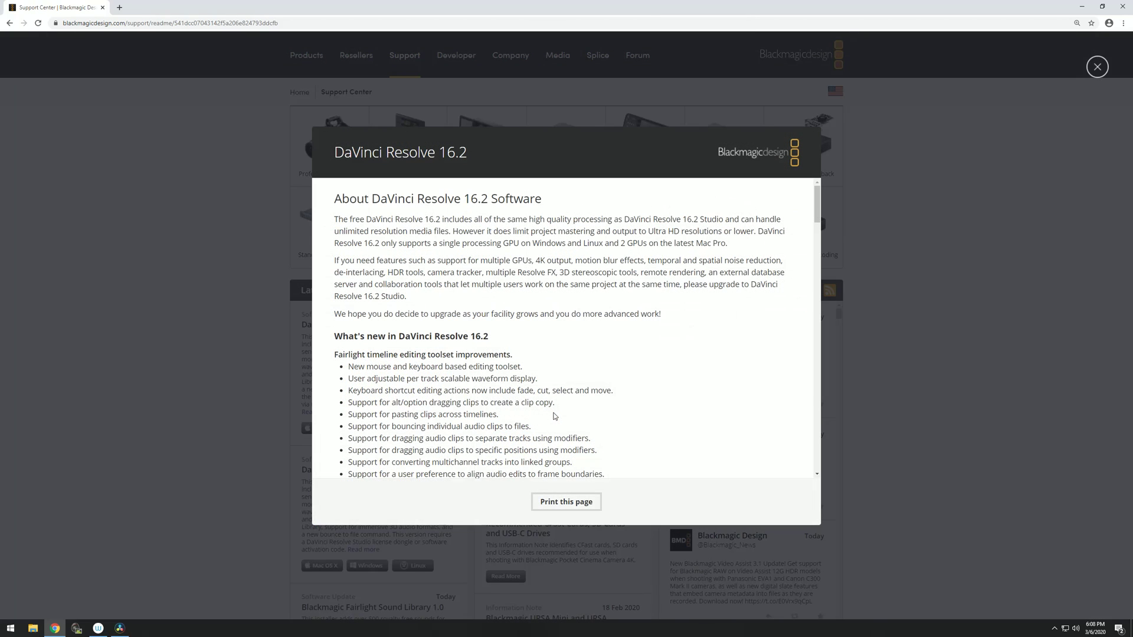
drag(818, 216, 803, 366)
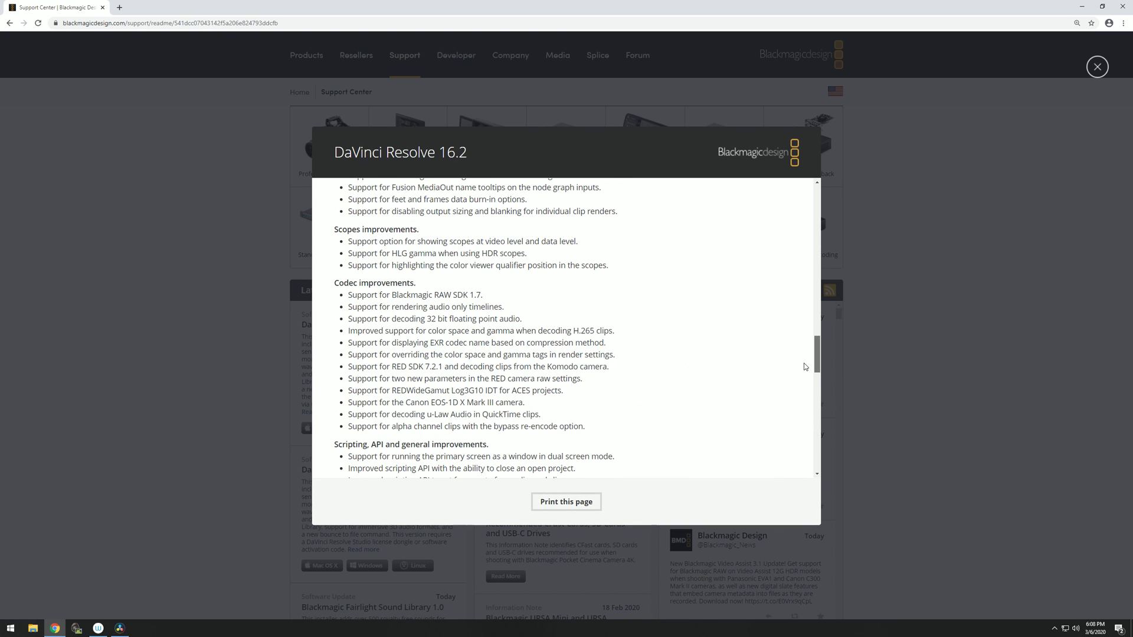
drag(404, 403, 420, 403)
drag(362, 319, 440, 321)
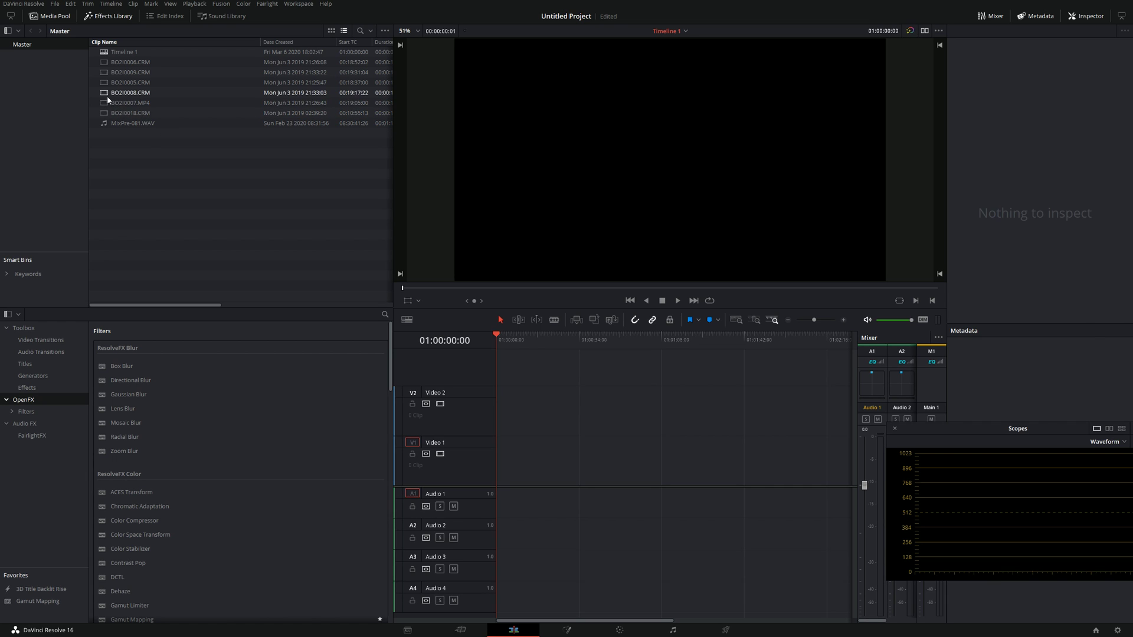
- Place BO2I0008.CRM then BO2I0018.CRM on Timeline 1, preview a frame, and add MixPre-081.WAV after them
drag(108, 94, 500, 487)
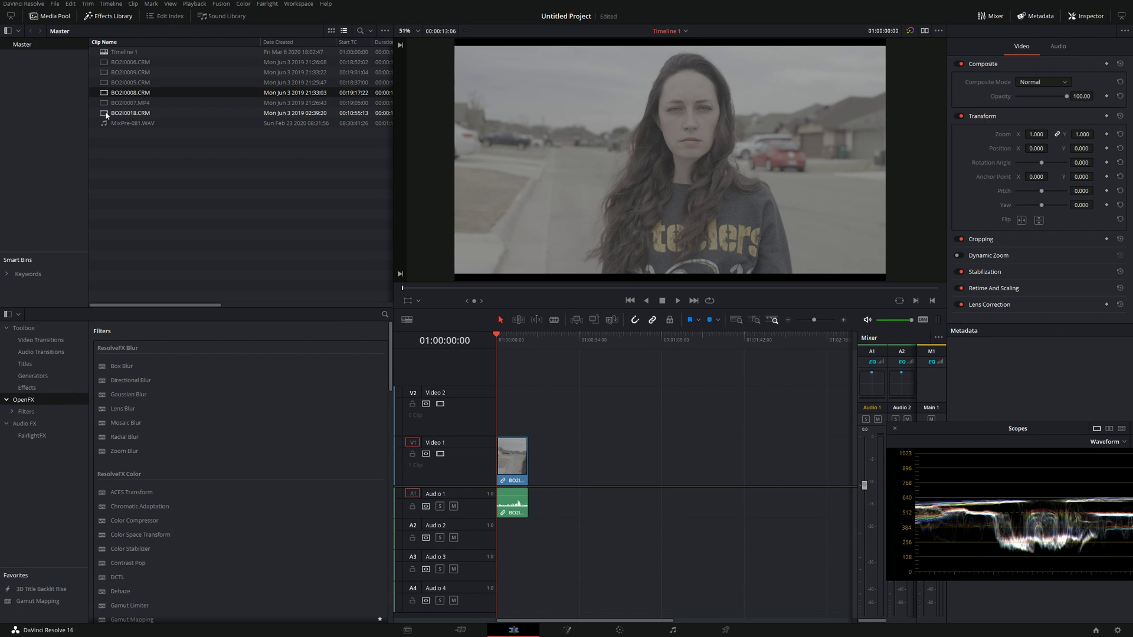
drag(106, 116, 543, 461)
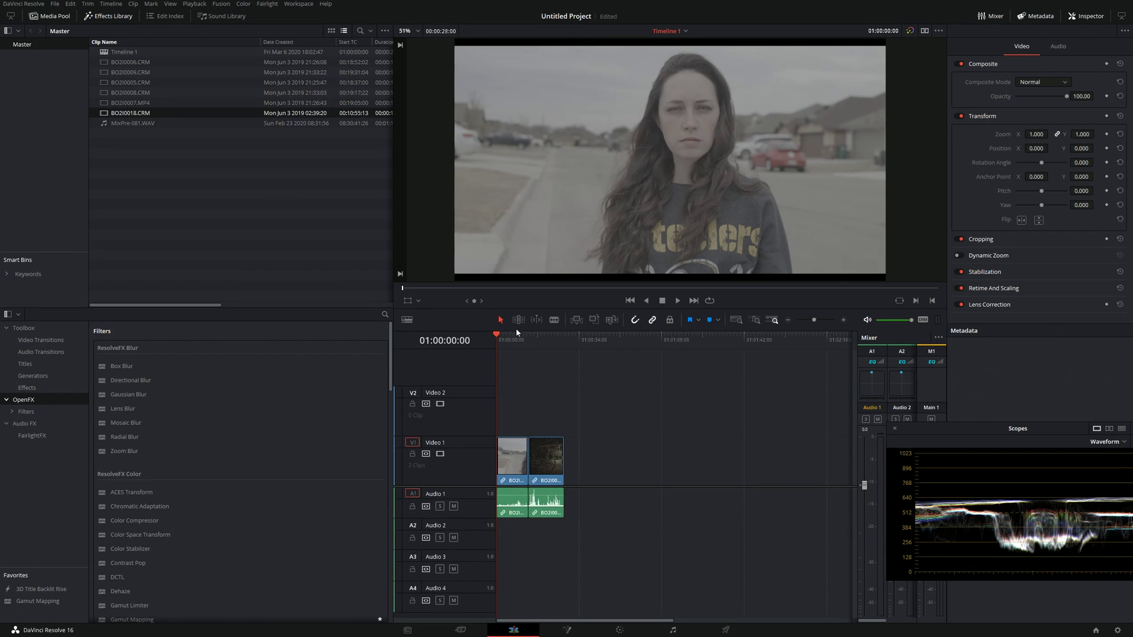
click(515, 336)
click(540, 346)
click(508, 353)
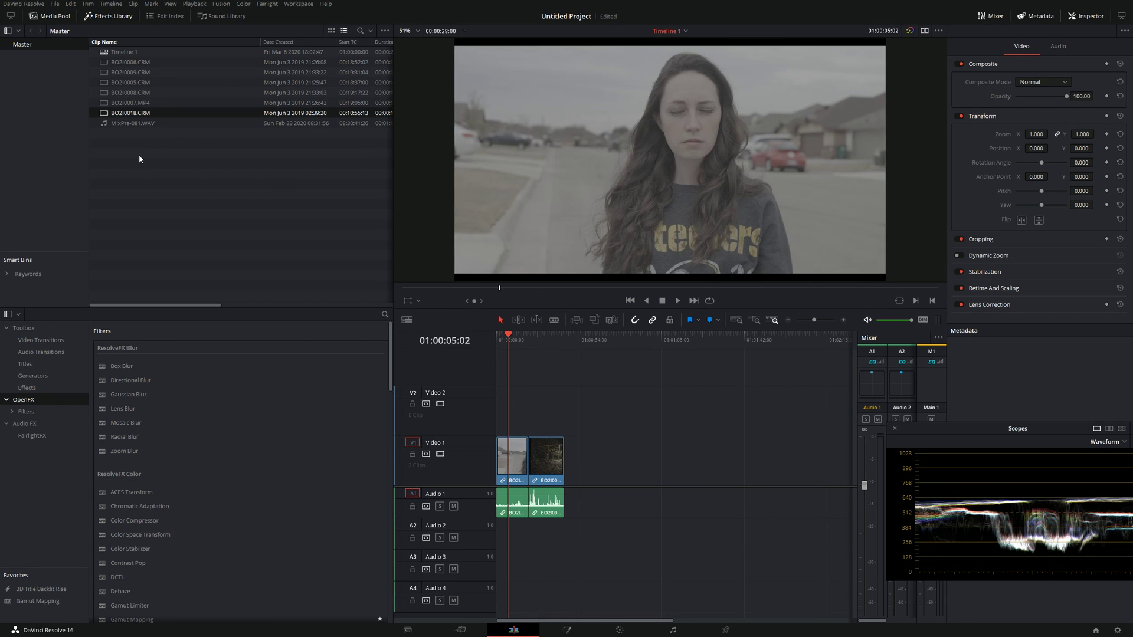
drag(113, 122, 571, 454)
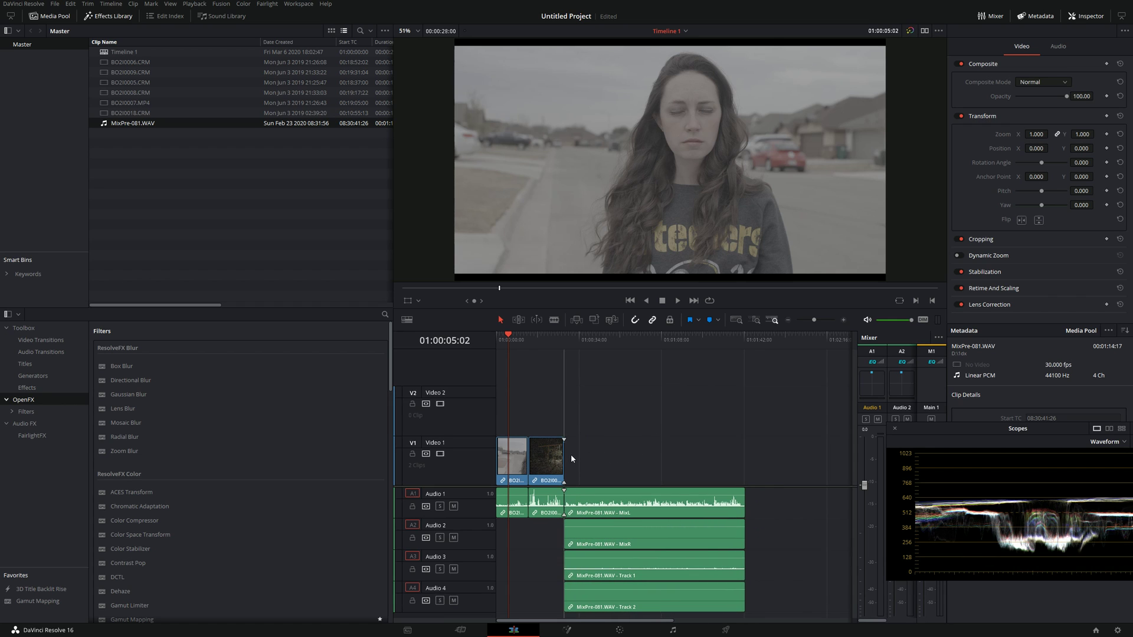
- Delete the extra MixPre-081 channel clips on Audio 2–4, keeping only MixL on Audio 1
right_click(708, 510)
click(689, 534)
click(691, 535)
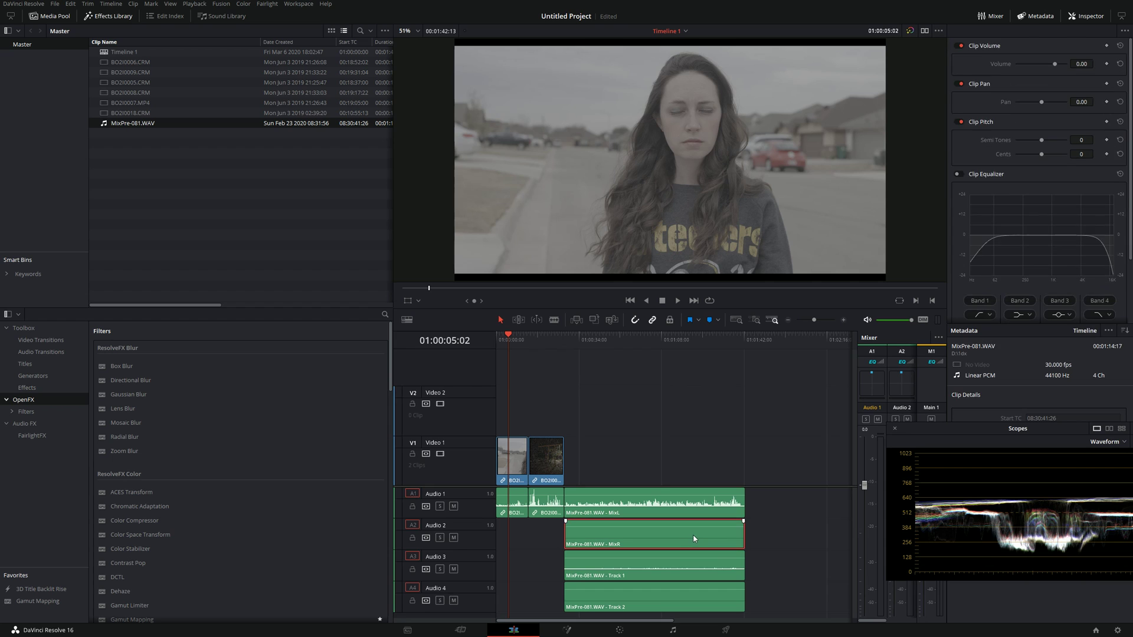
key(Delete)
click(679, 567)
key(Delete)
click(667, 597)
key(Delete)
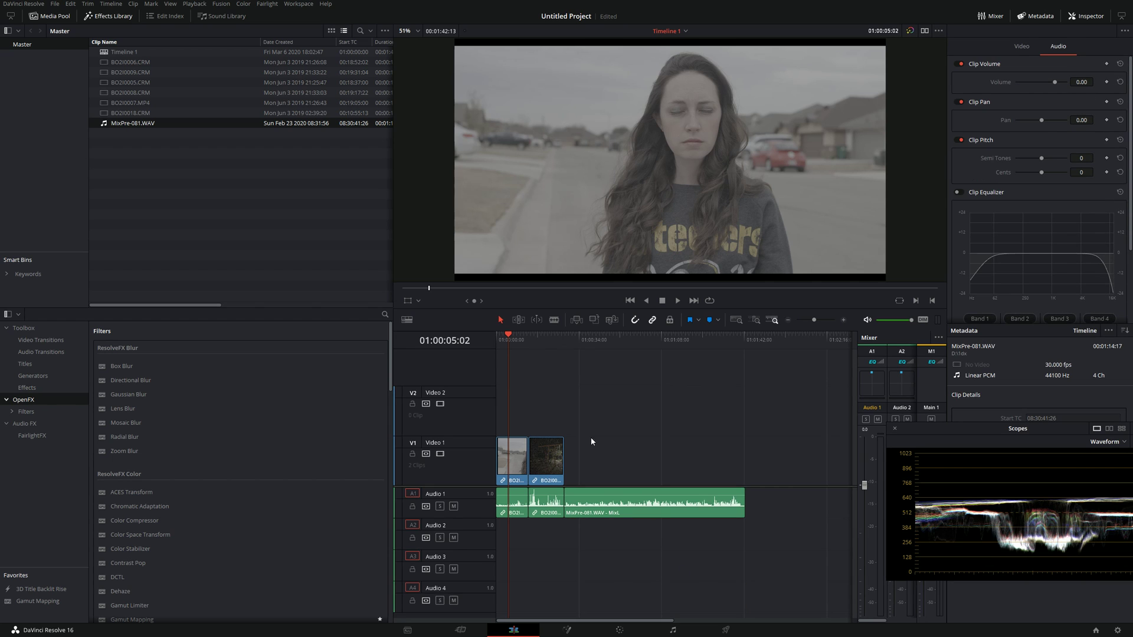
- Play the edit back from the timeline start, then stop
drag(509, 340, 485, 339)
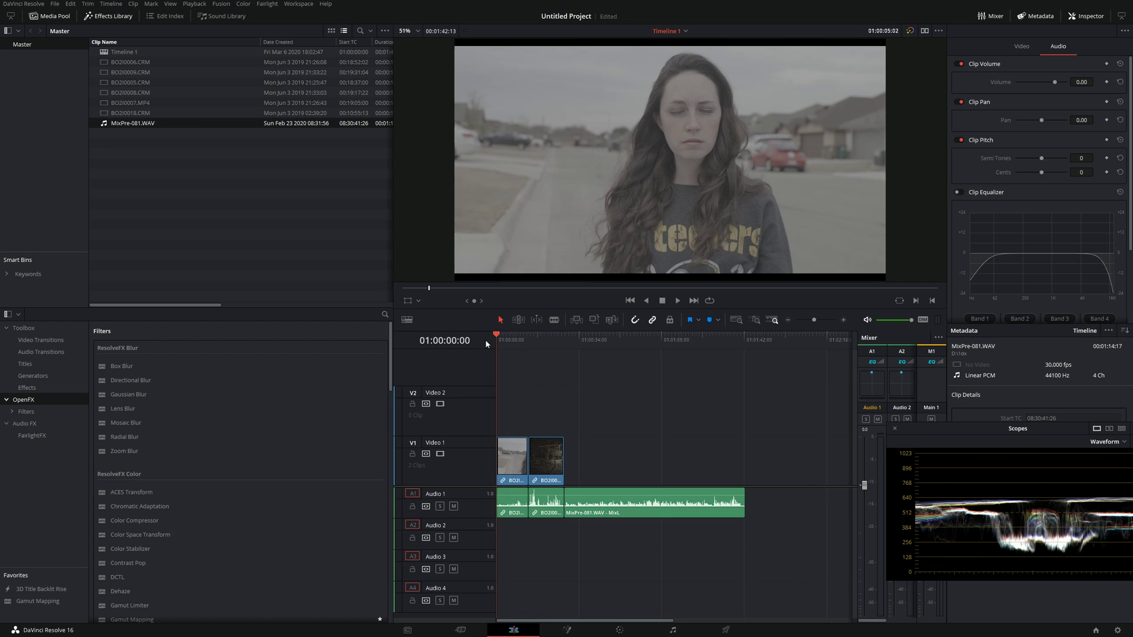
click(678, 302)
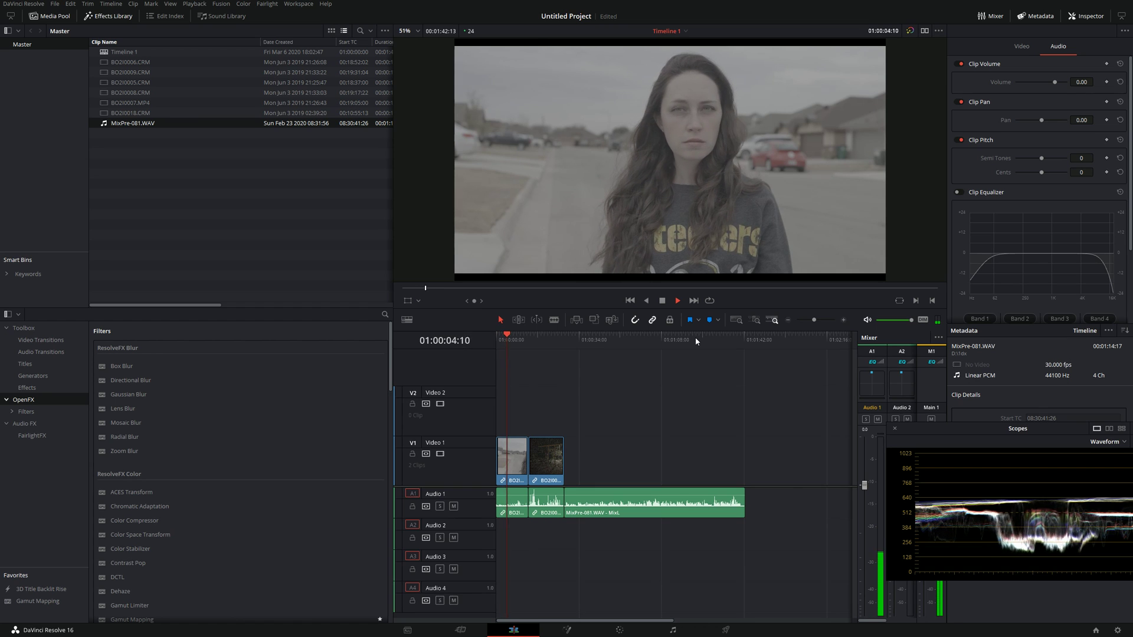
key(space)
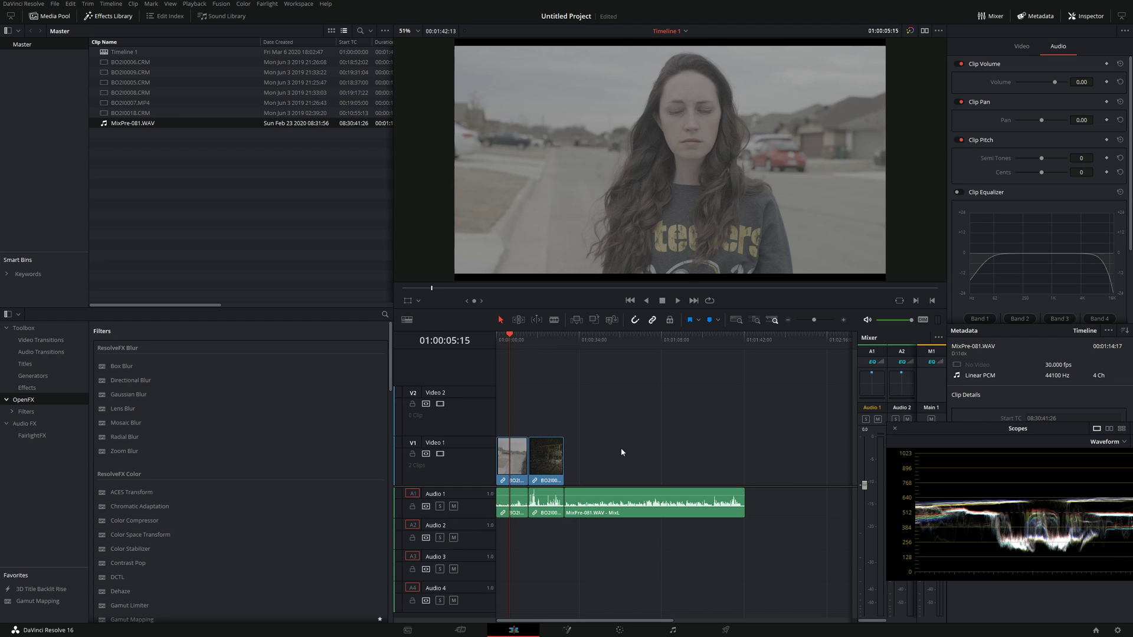
- On the Color page, set clip 01 to Clip decoding, As Shot, Exposure 2.12, Highlights -100, Color Temp 7974
click(623, 632)
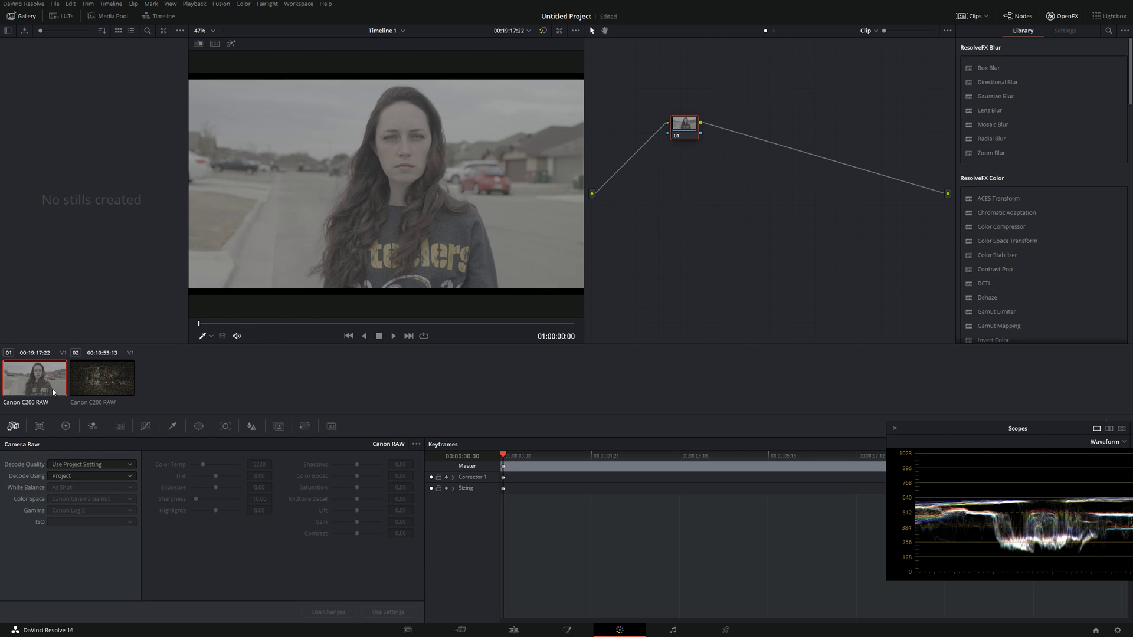
click(91, 475)
click(76, 518)
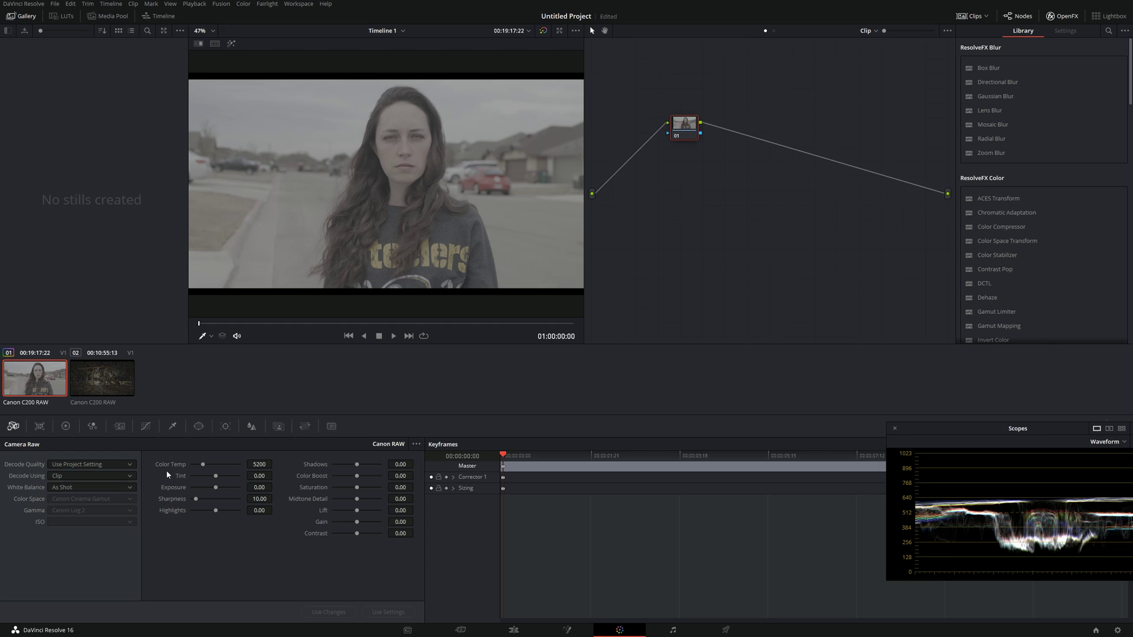
click(75, 488)
click(100, 489)
drag(204, 463, 190, 514)
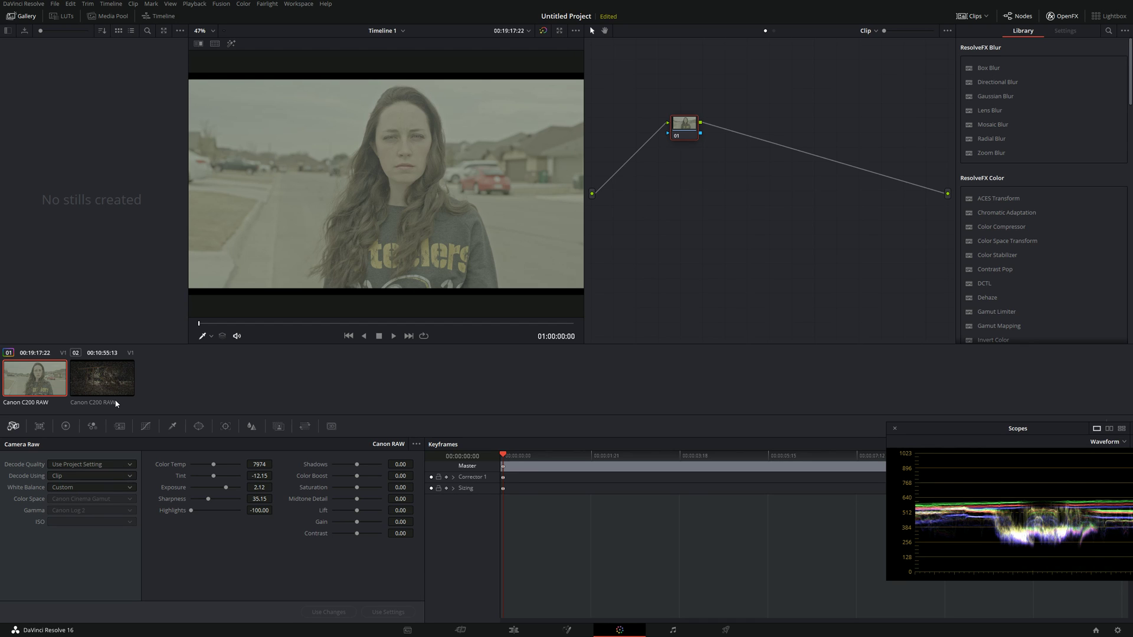
click(106, 382)
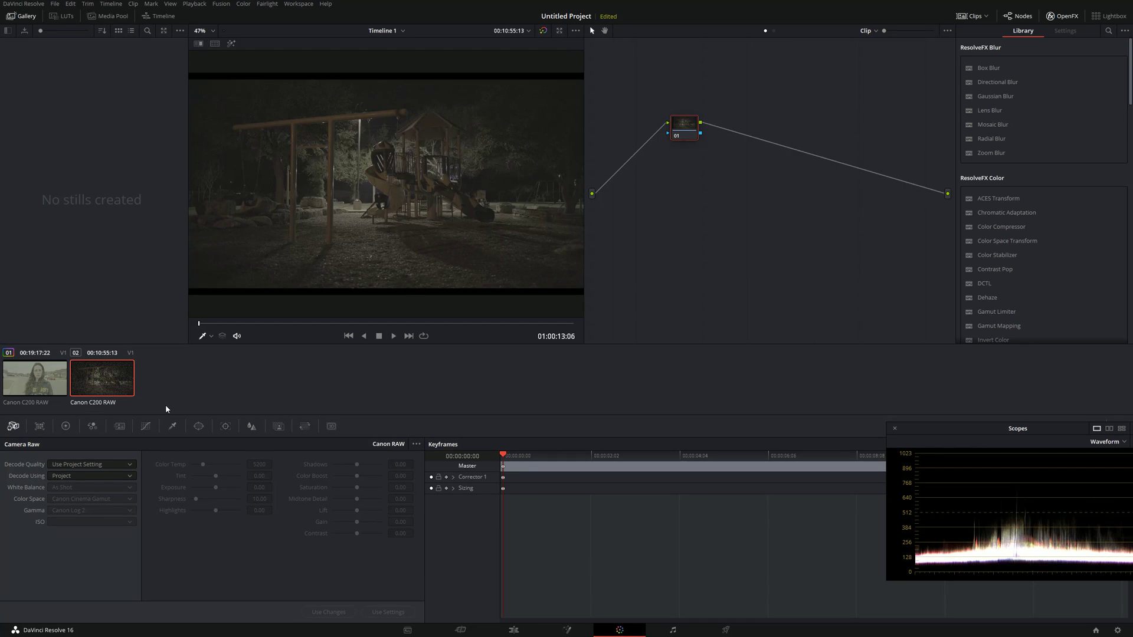
- Set clip 02 to decode by Clip with As Shot white balance and Highlights -100
click(98, 476)
click(74, 508)
click(98, 488)
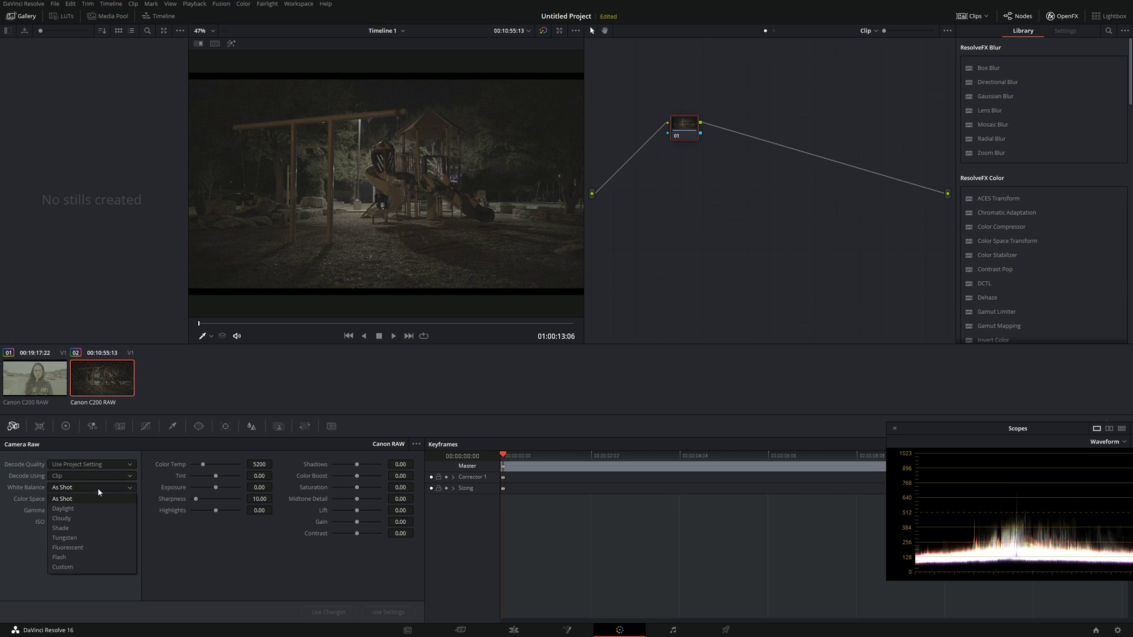
click(98, 497)
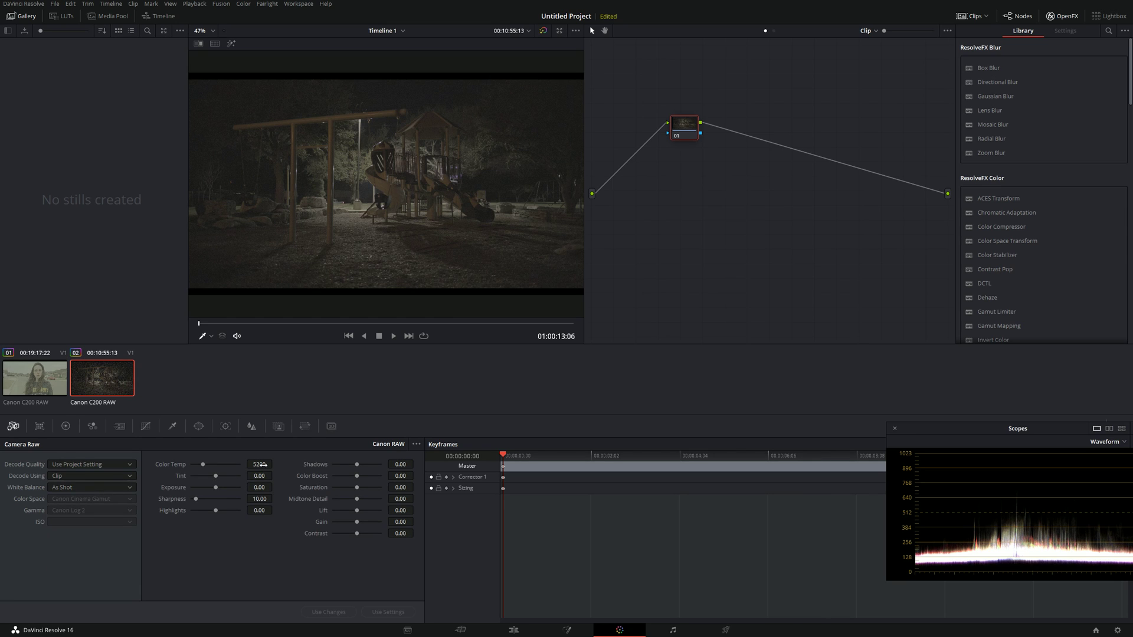
drag(260, 509, 196, 514)
- Adjust clip 02 to Exposure 1.00 and Gain 0.80, and widen the viewer
drag(260, 488, 289, 487)
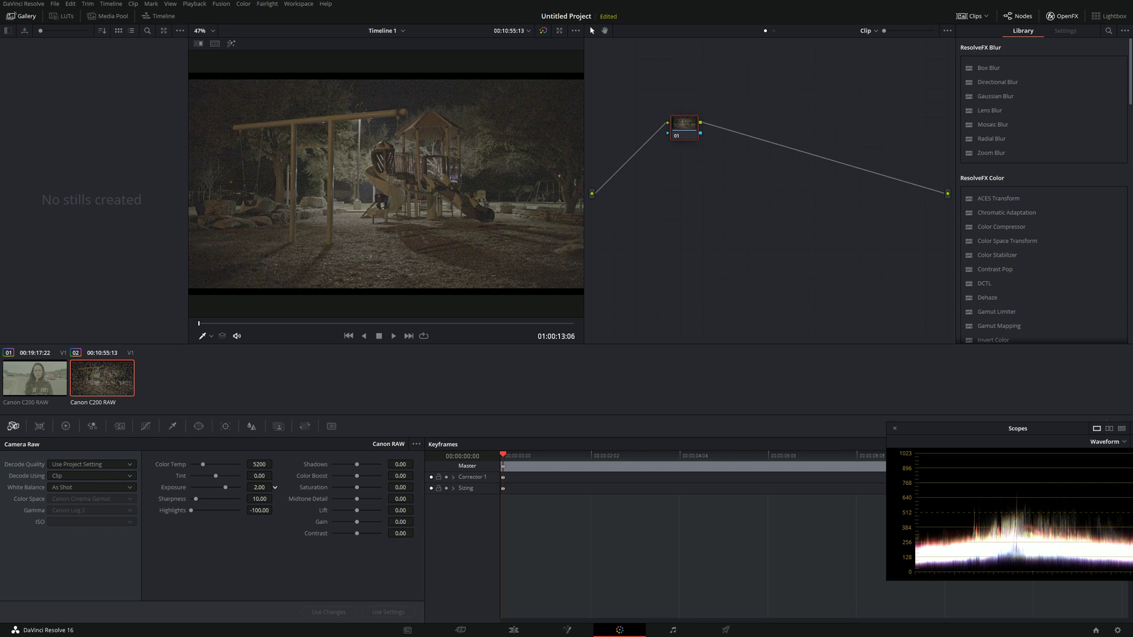
drag(289, 488, 275, 487)
drag(586, 238, 739, 246)
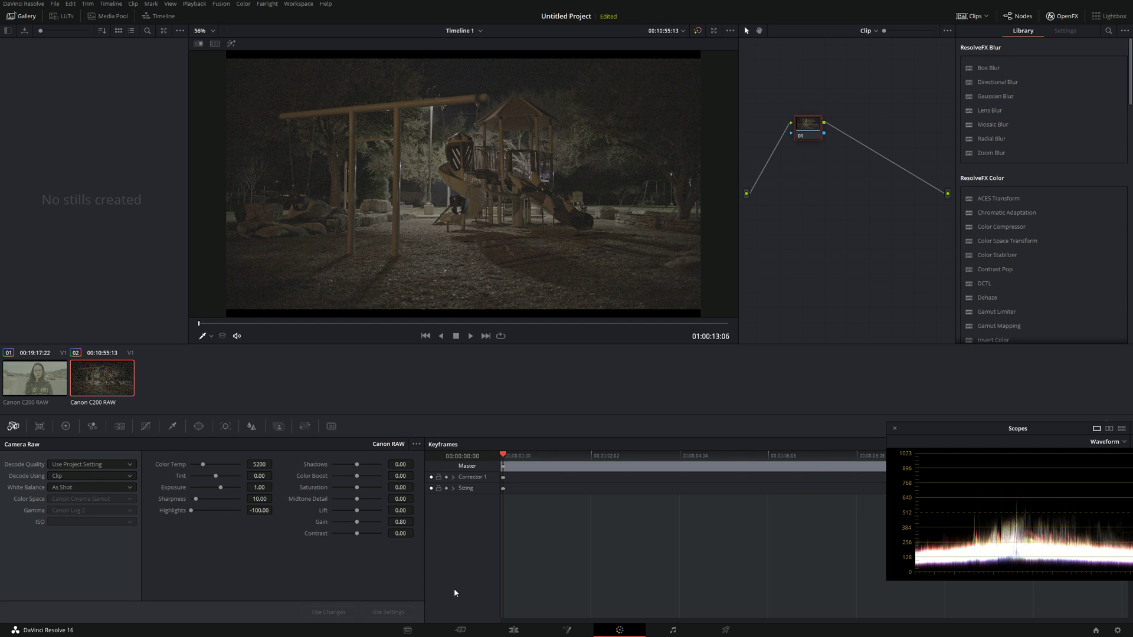
click(514, 630)
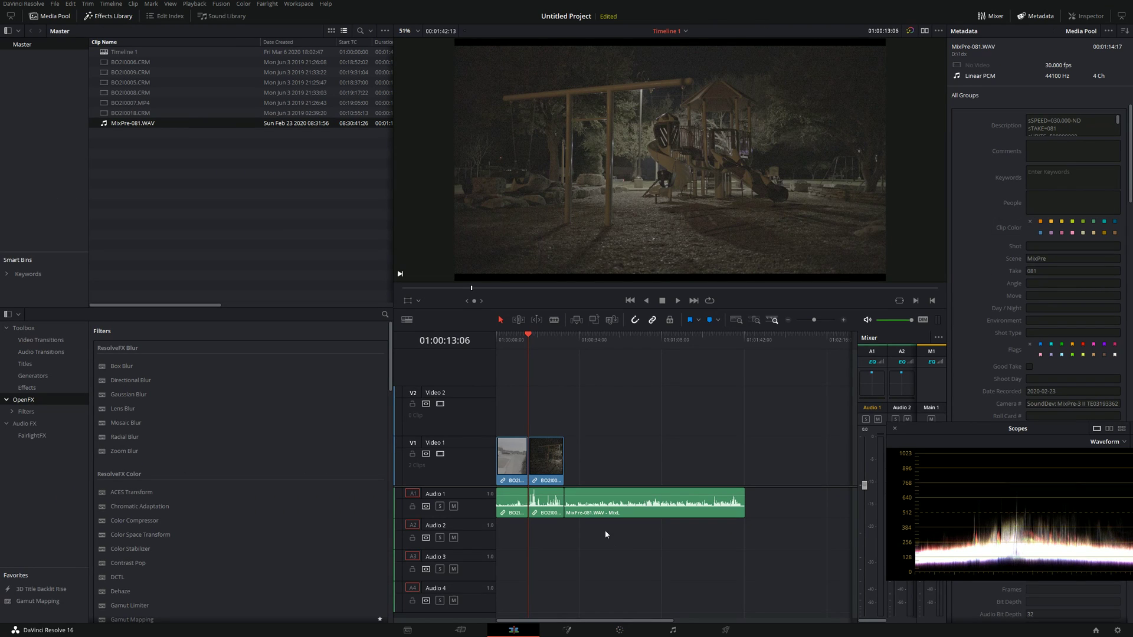
- Select the MixPre-081.WAV clip and switch to the Fairlight page
click(565, 338)
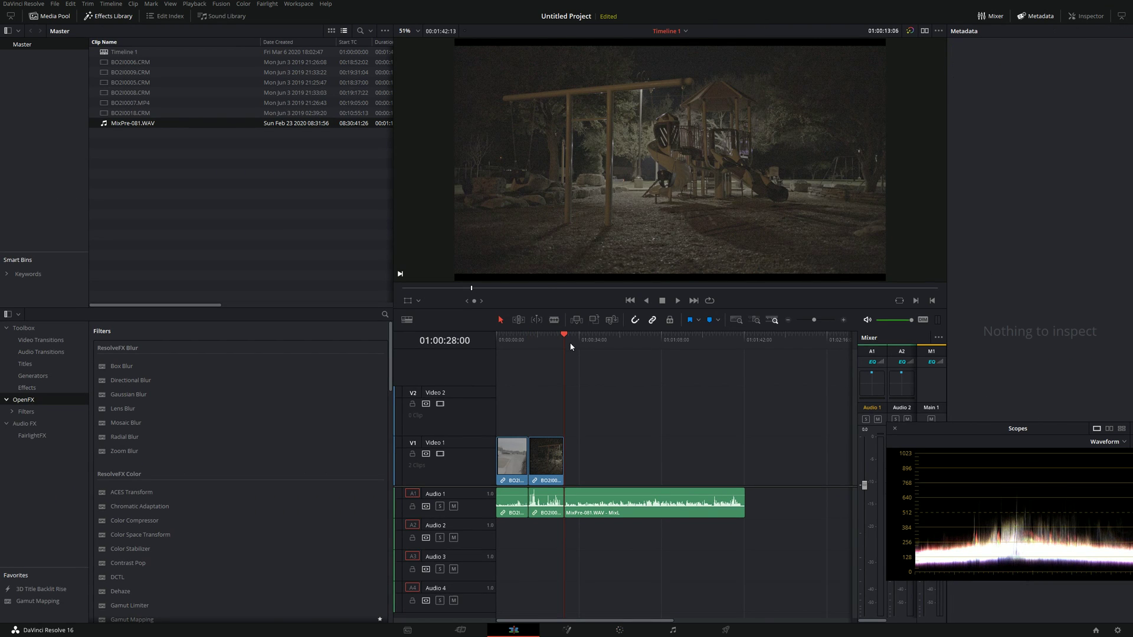
click(618, 507)
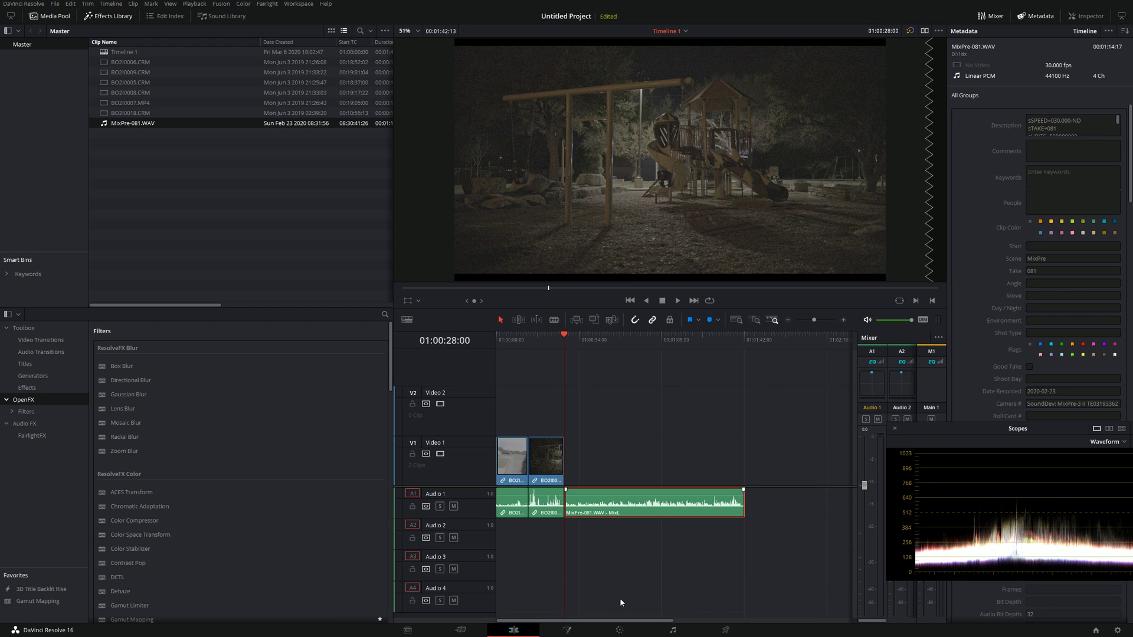
click(674, 631)
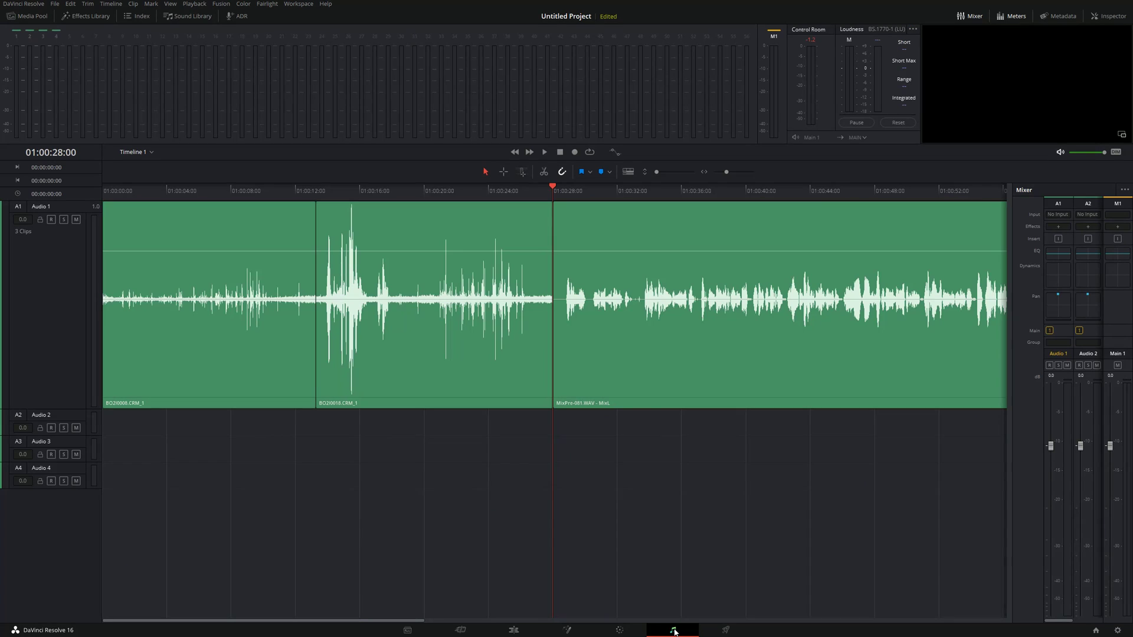
- Lower the MixPre-081 clip's volume on A1, undoing an accidental volume change to BO2I0018
click(530, 266)
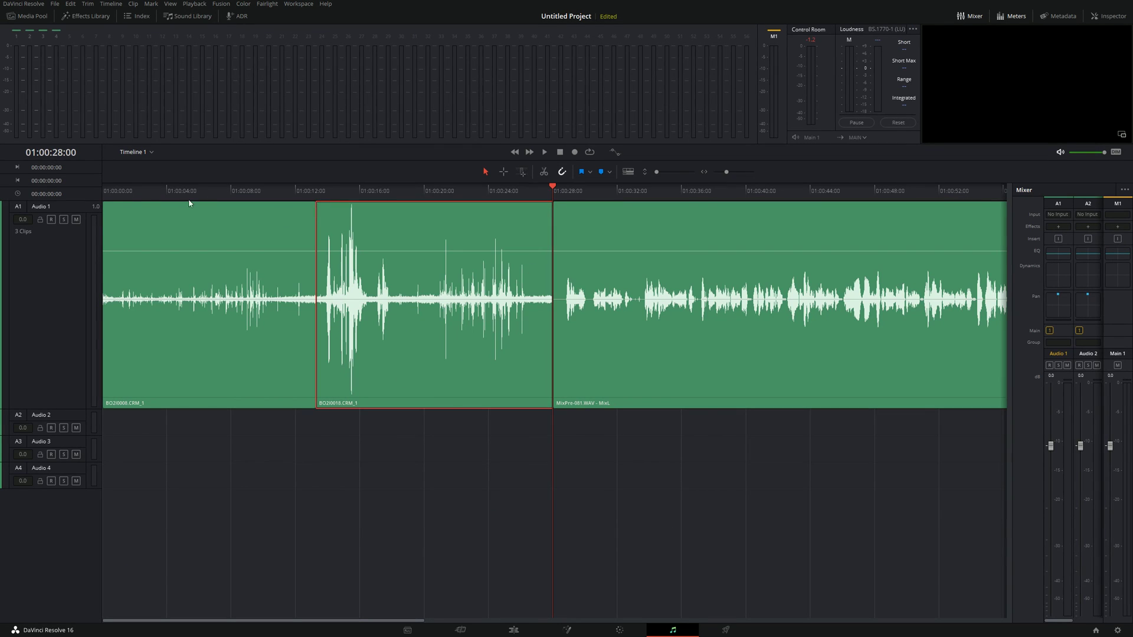
click(119, 195)
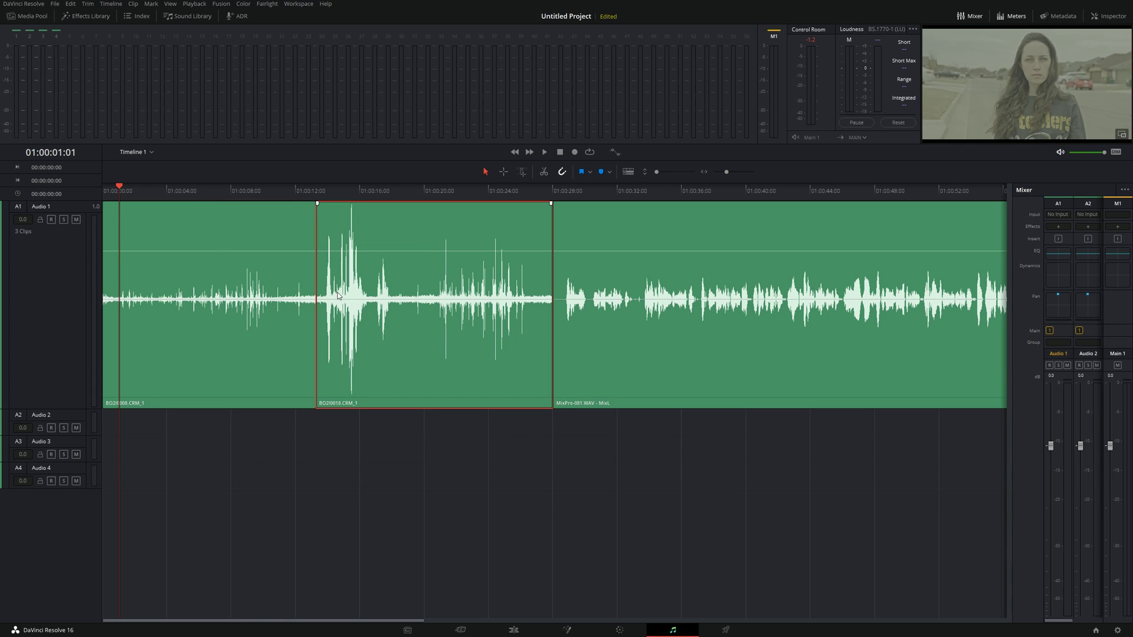
drag(343, 250, 343, 282)
key(ctrl+z)
drag(668, 251, 693, 265)
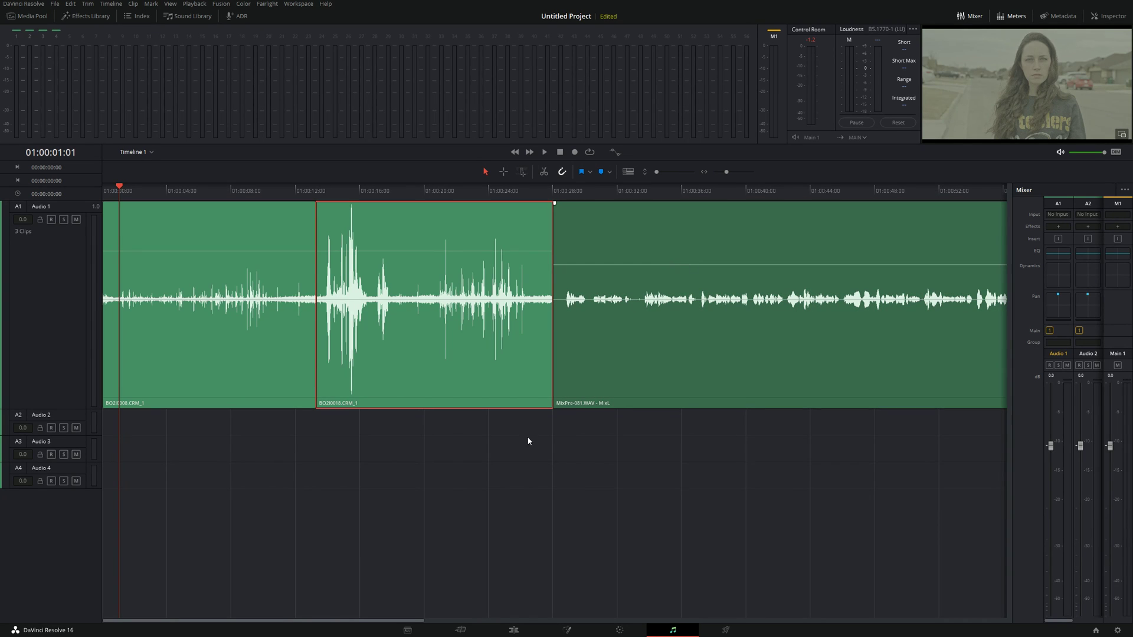
drag(406, 620, 484, 620)
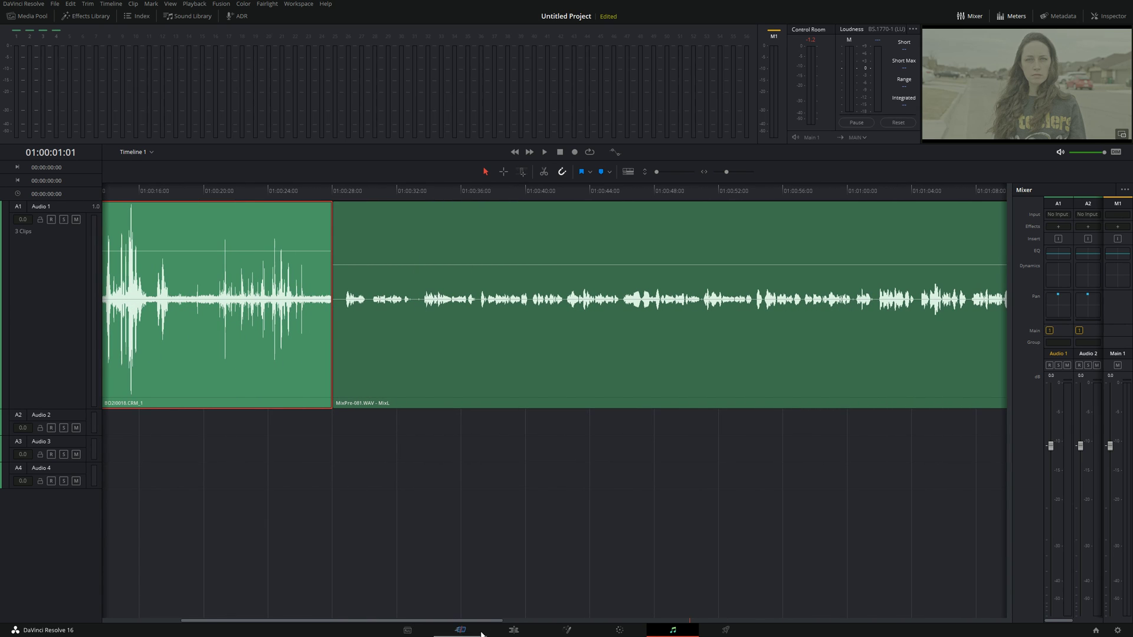
drag(417, 265, 447, 245)
scroll(449, 474, down, 3)
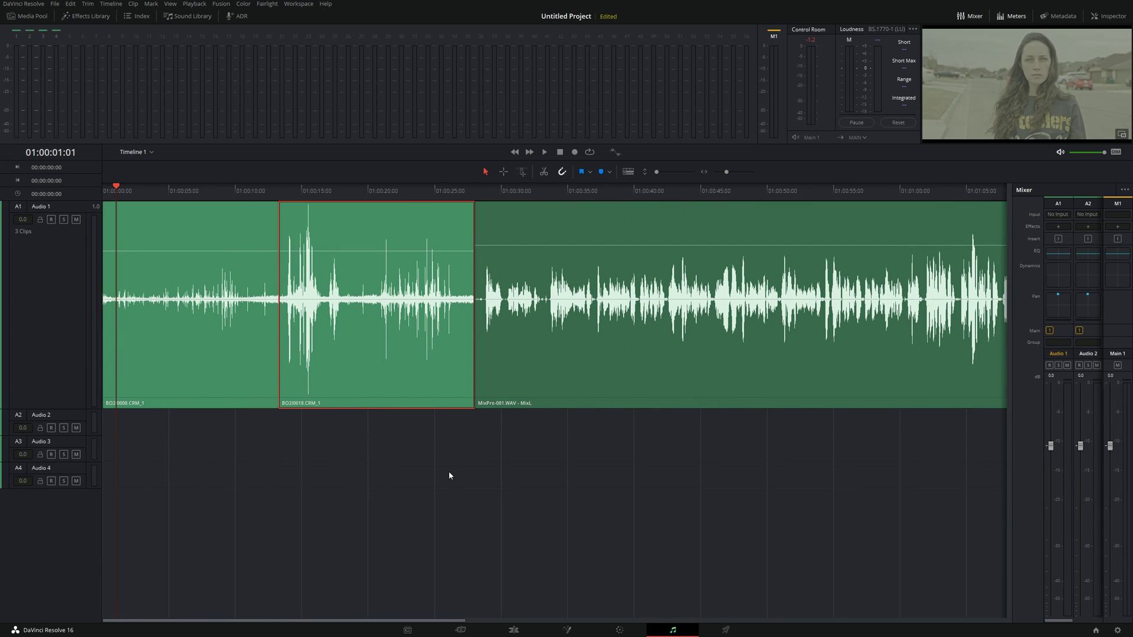